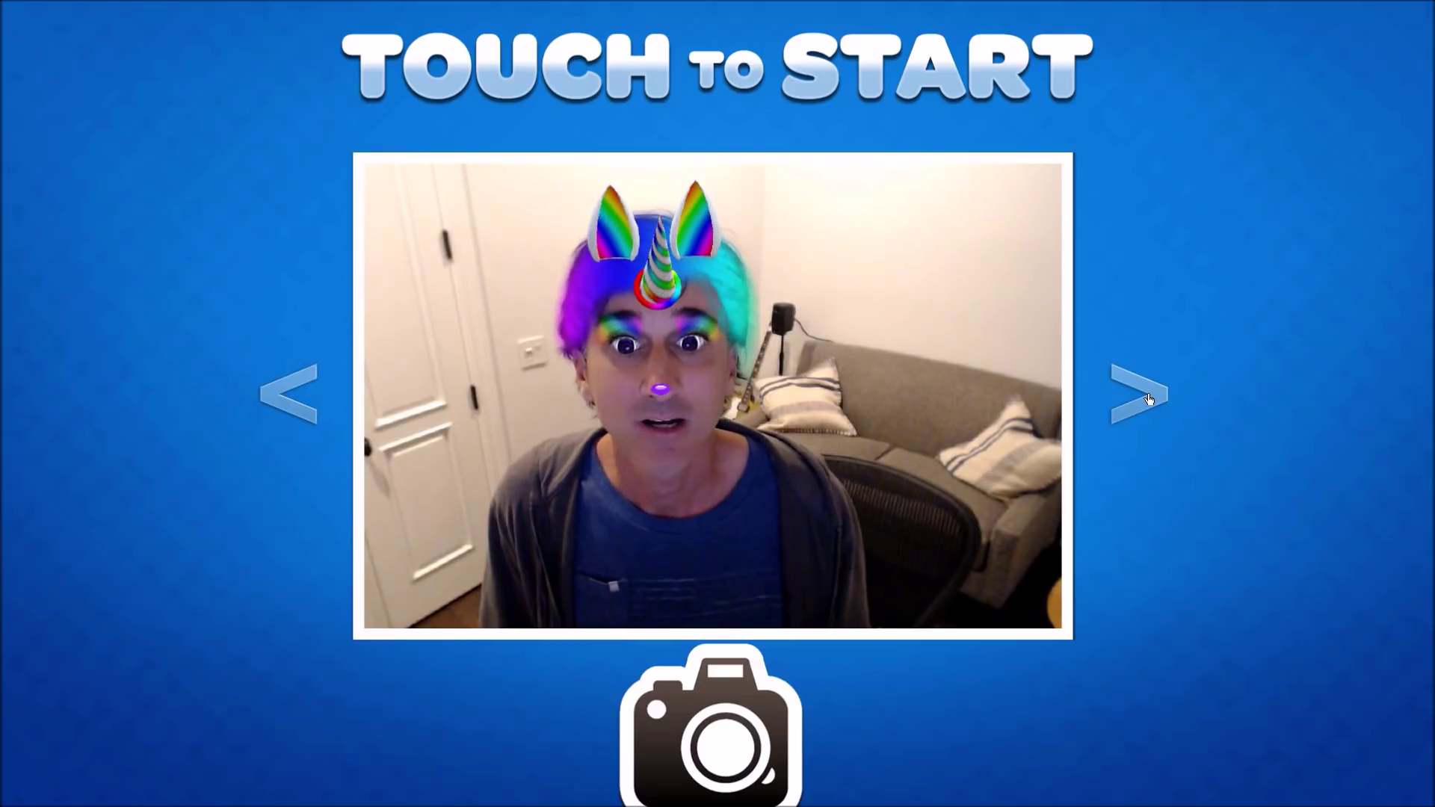
Cycle the start-screen live view from Frankenstein through the dog lens to devil horns
left_click(1150, 399)
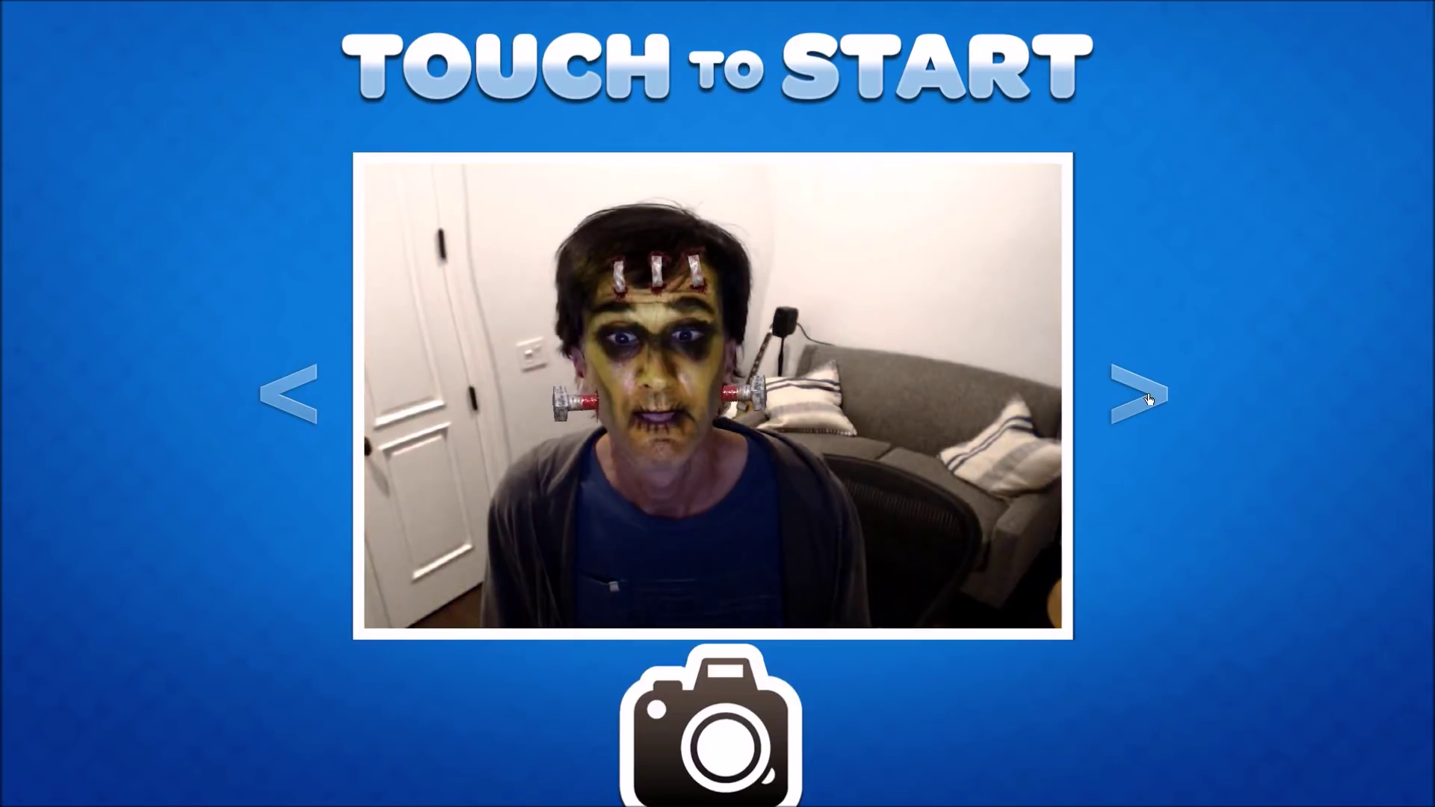
left_click(1150, 399)
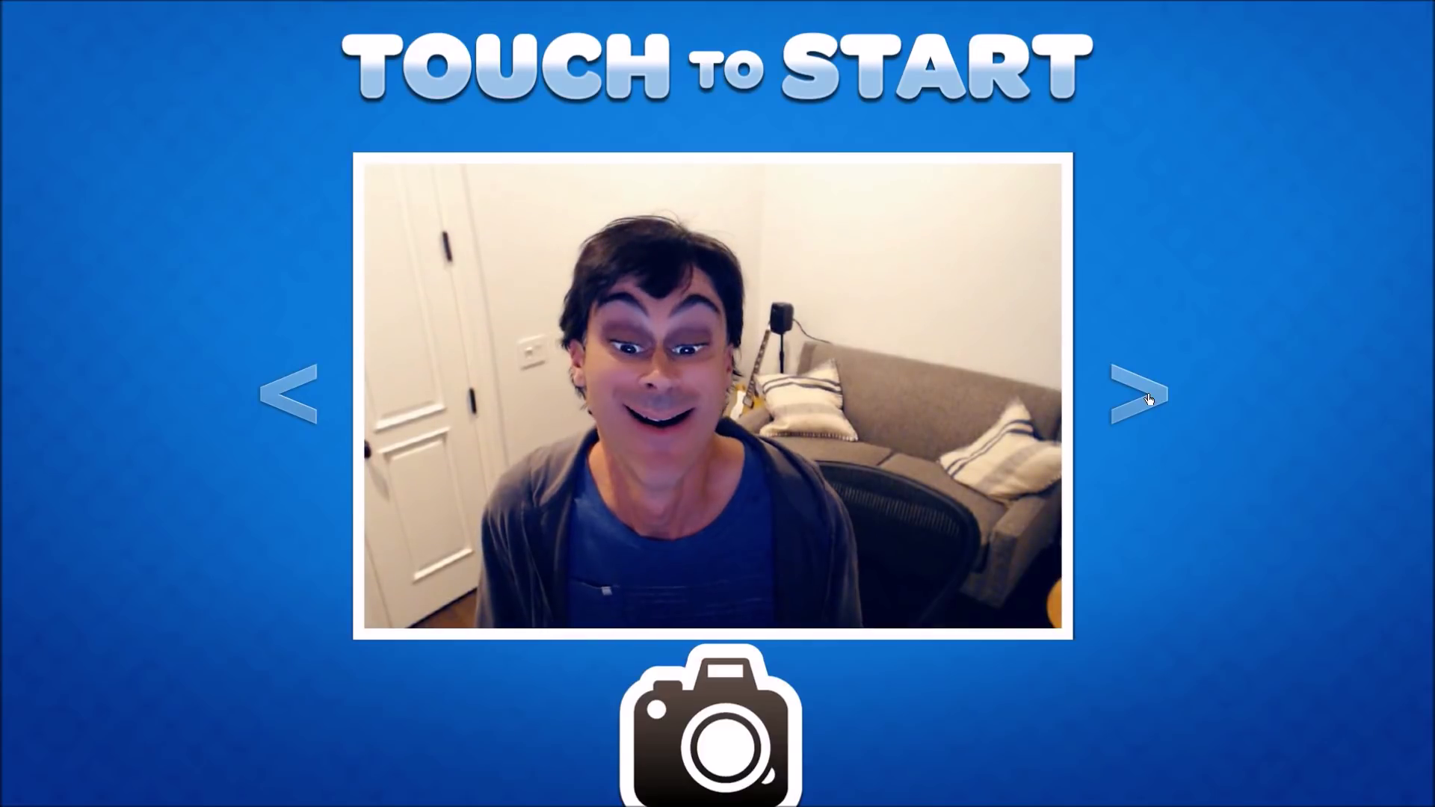
left_click(1150, 399)
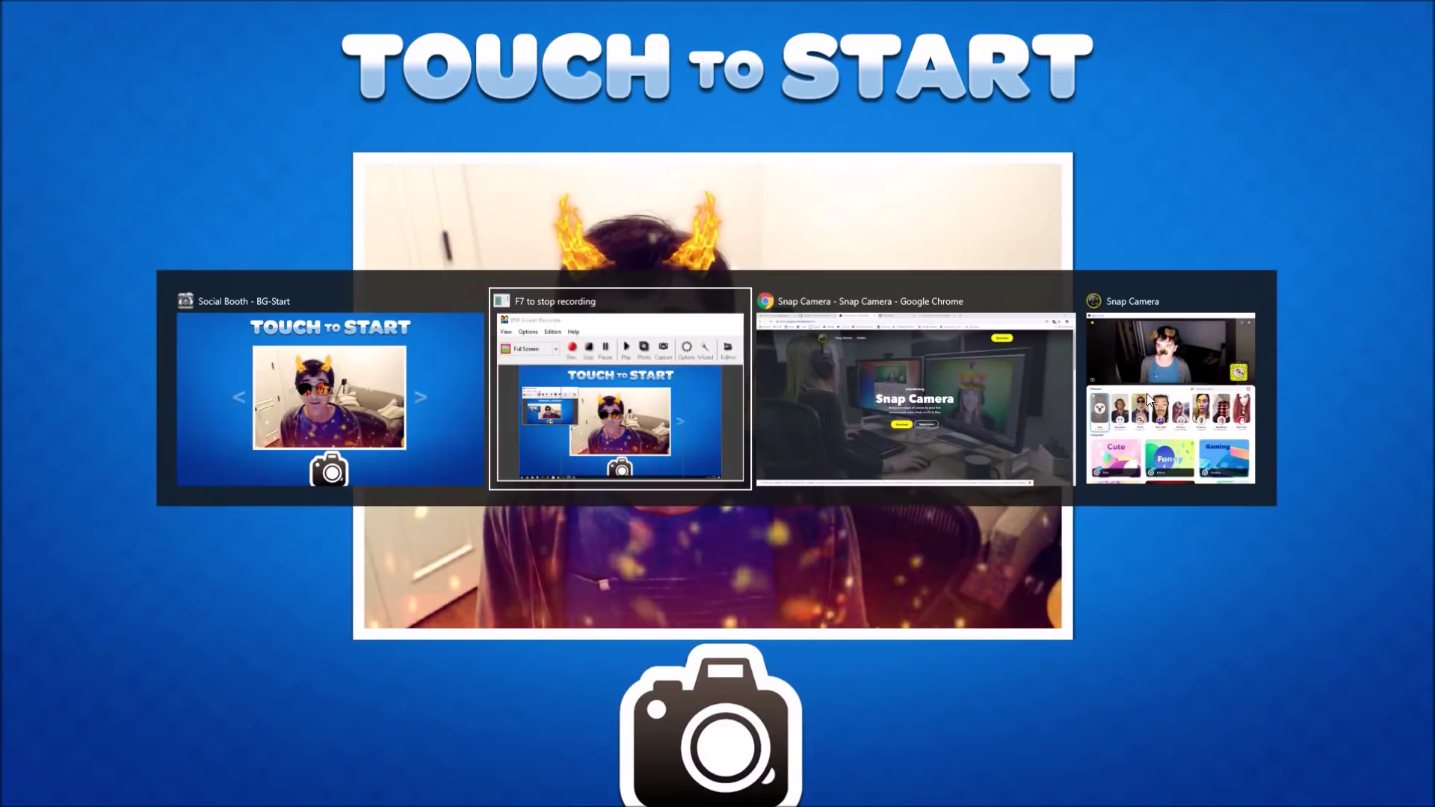
Switch from the Chrome Snap Camera page to the Snap Camera app and centre its window
key("Tab")
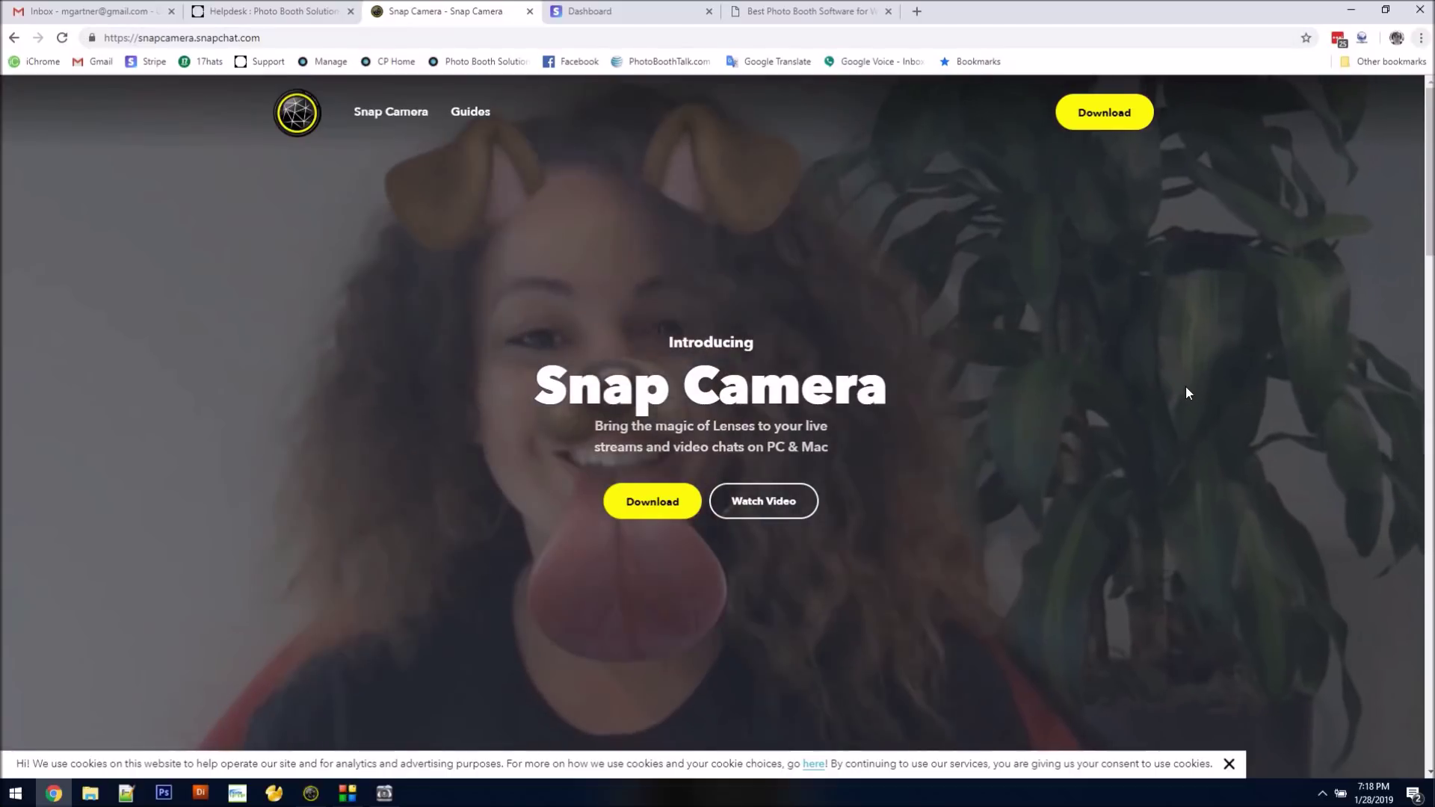
key("alt+Tab")
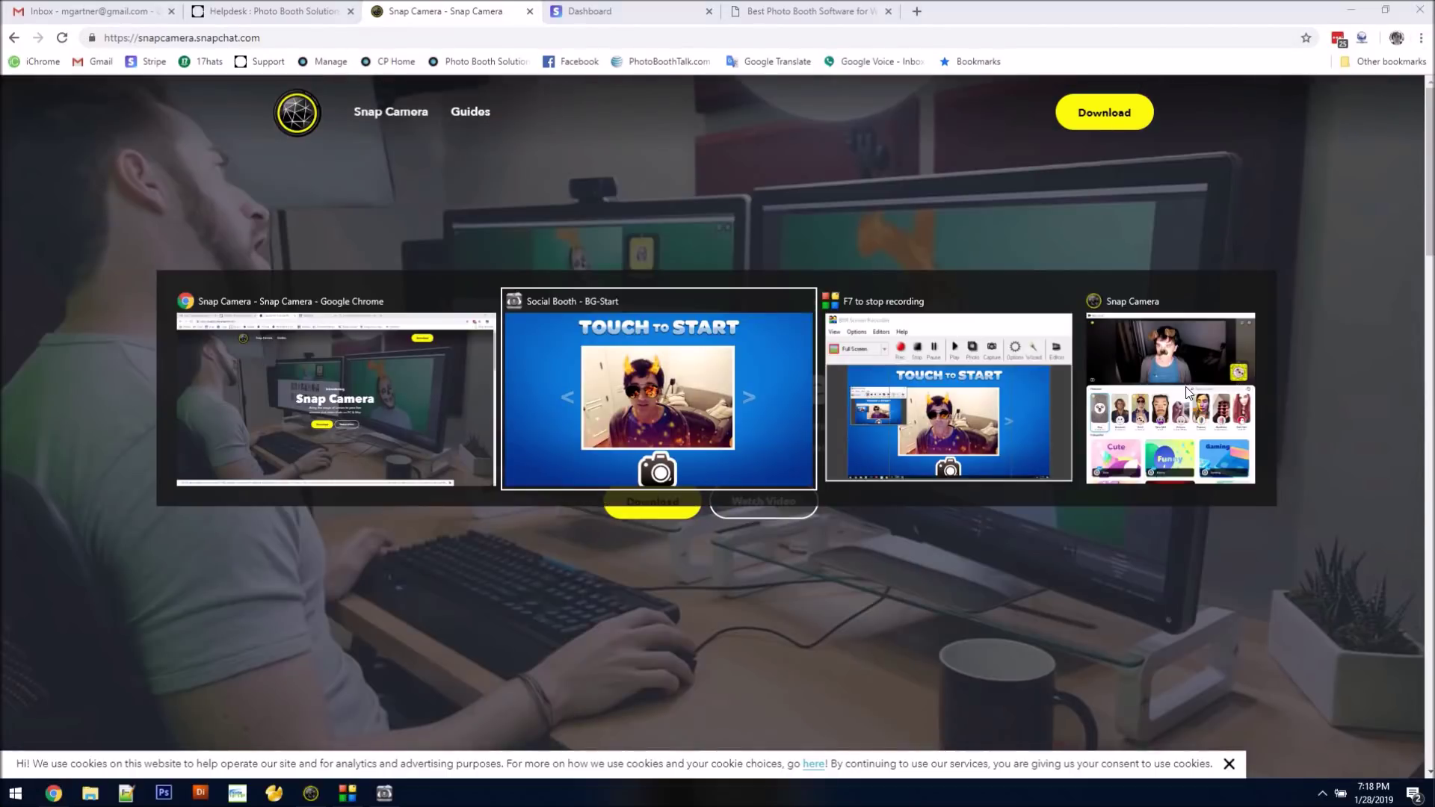
left_click(1189, 393)
left_click_drag(1193, 103, 604, 96)
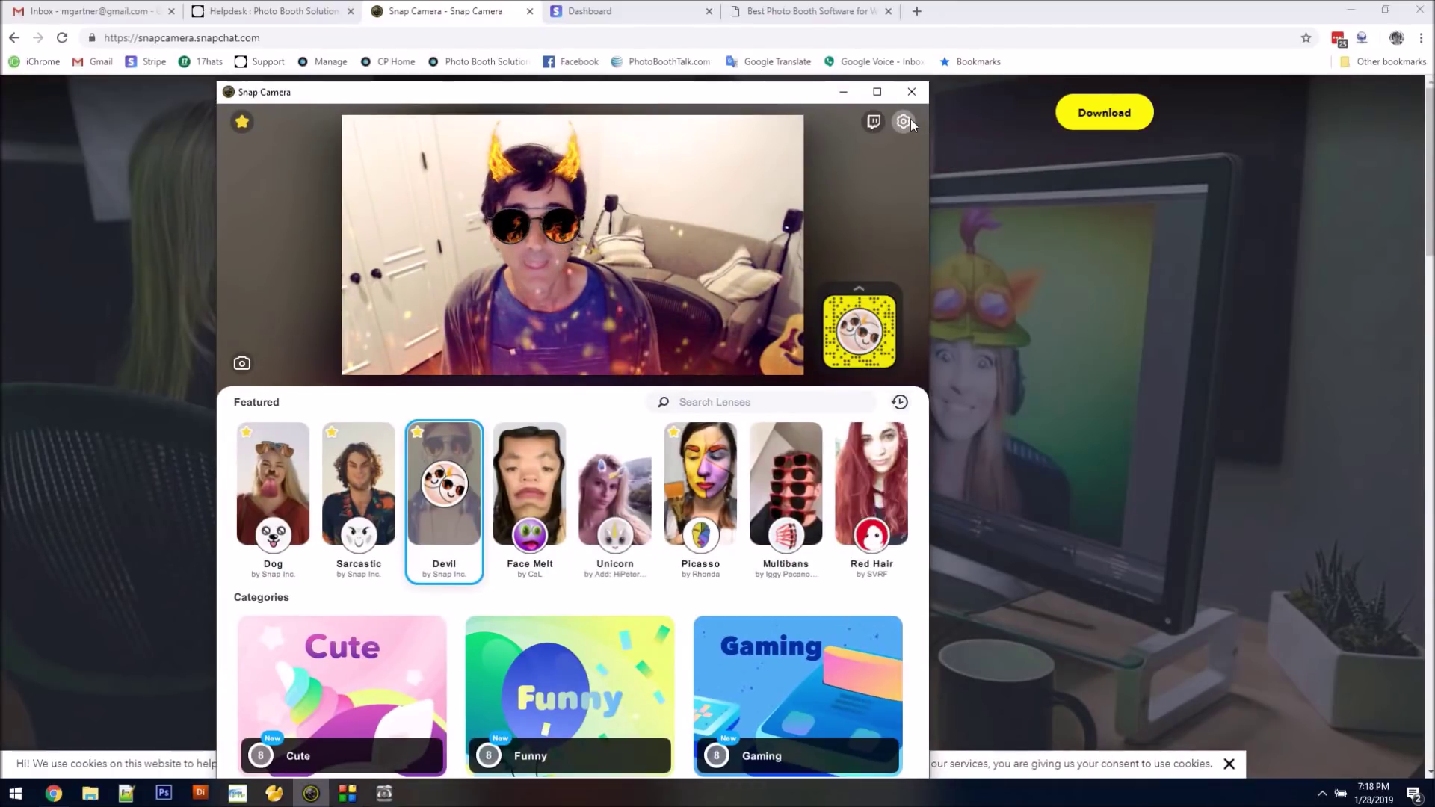
Review Snap Camera's settings, return to the lens view, and shift the window right
left_click(910, 124)
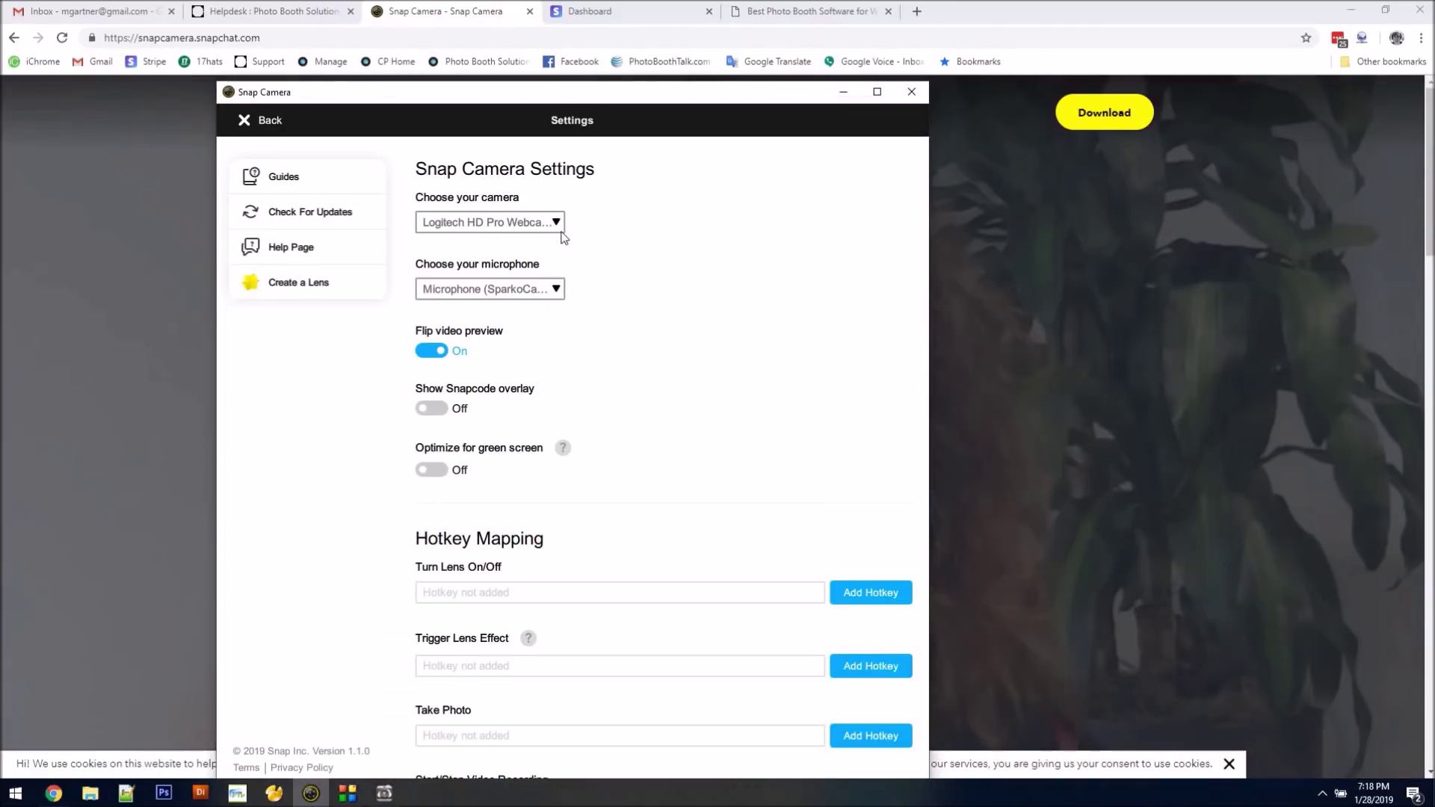
left_click(245, 121)
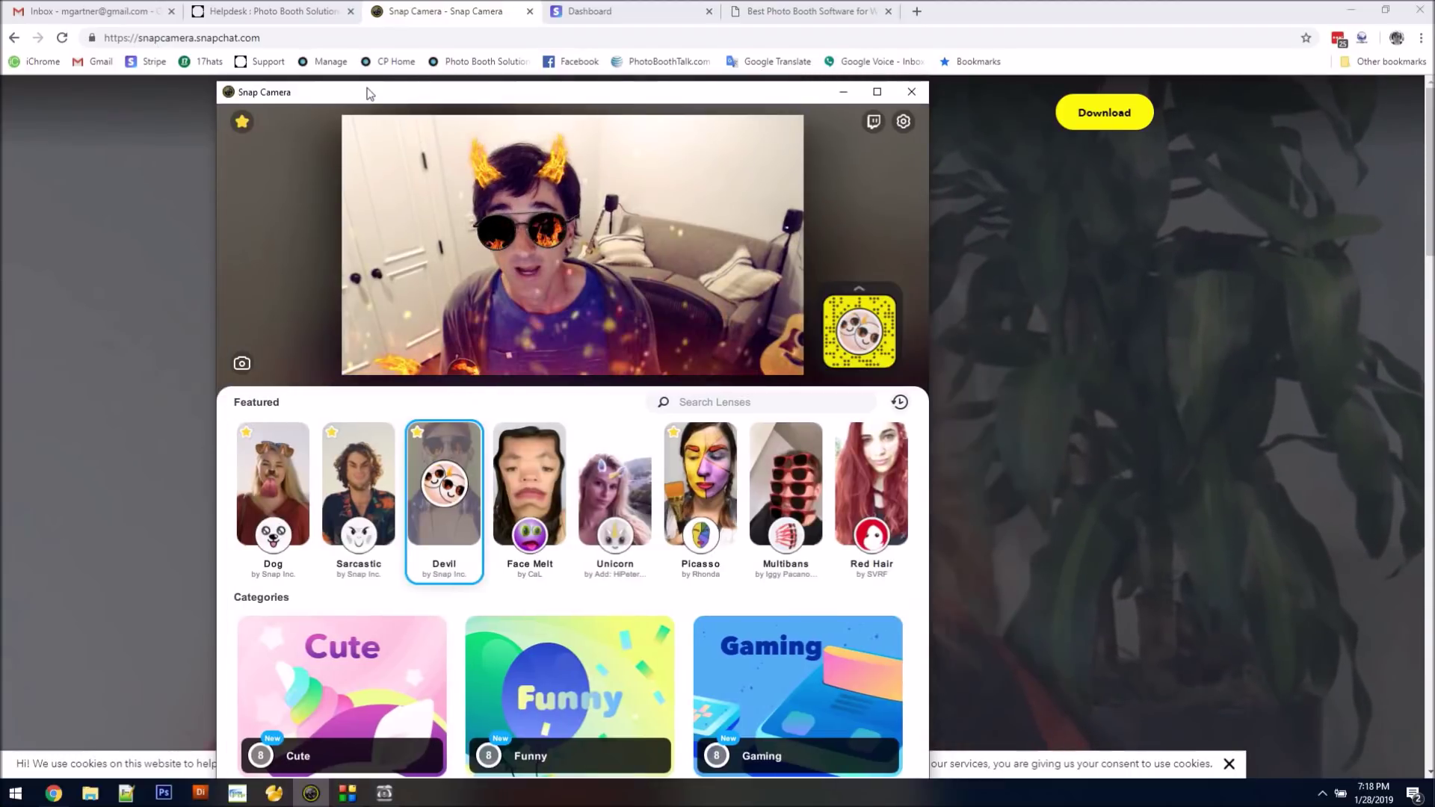
mouse_move(368, 94)
left_mouse_down()
mouse_move(589, 83)
mouse_move(685, 116)
left_mouse_up()
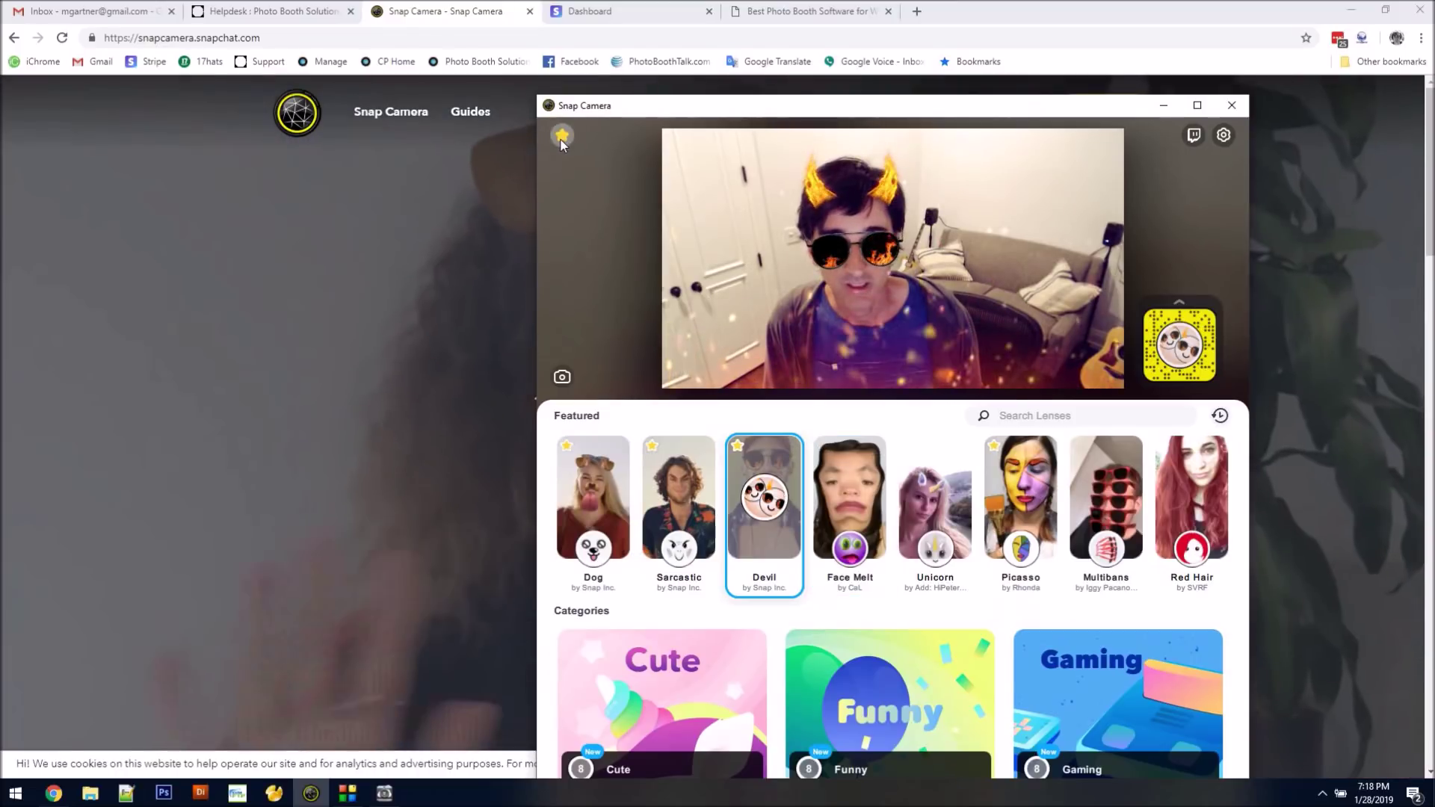
Check that the eight favourite lenses have Num+1 to Num+8 hotkeys assigned
left_click(562, 137)
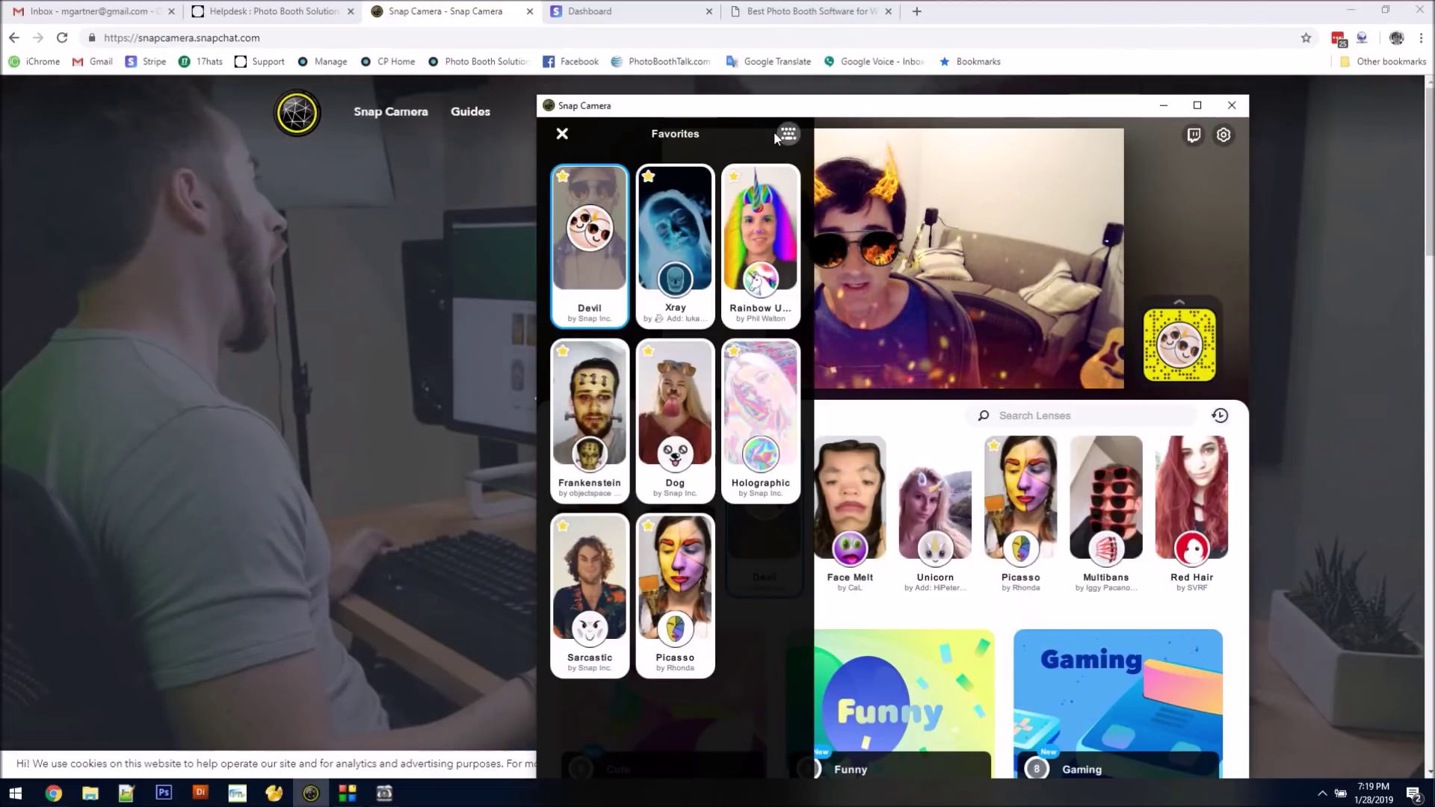
left_click(788, 136)
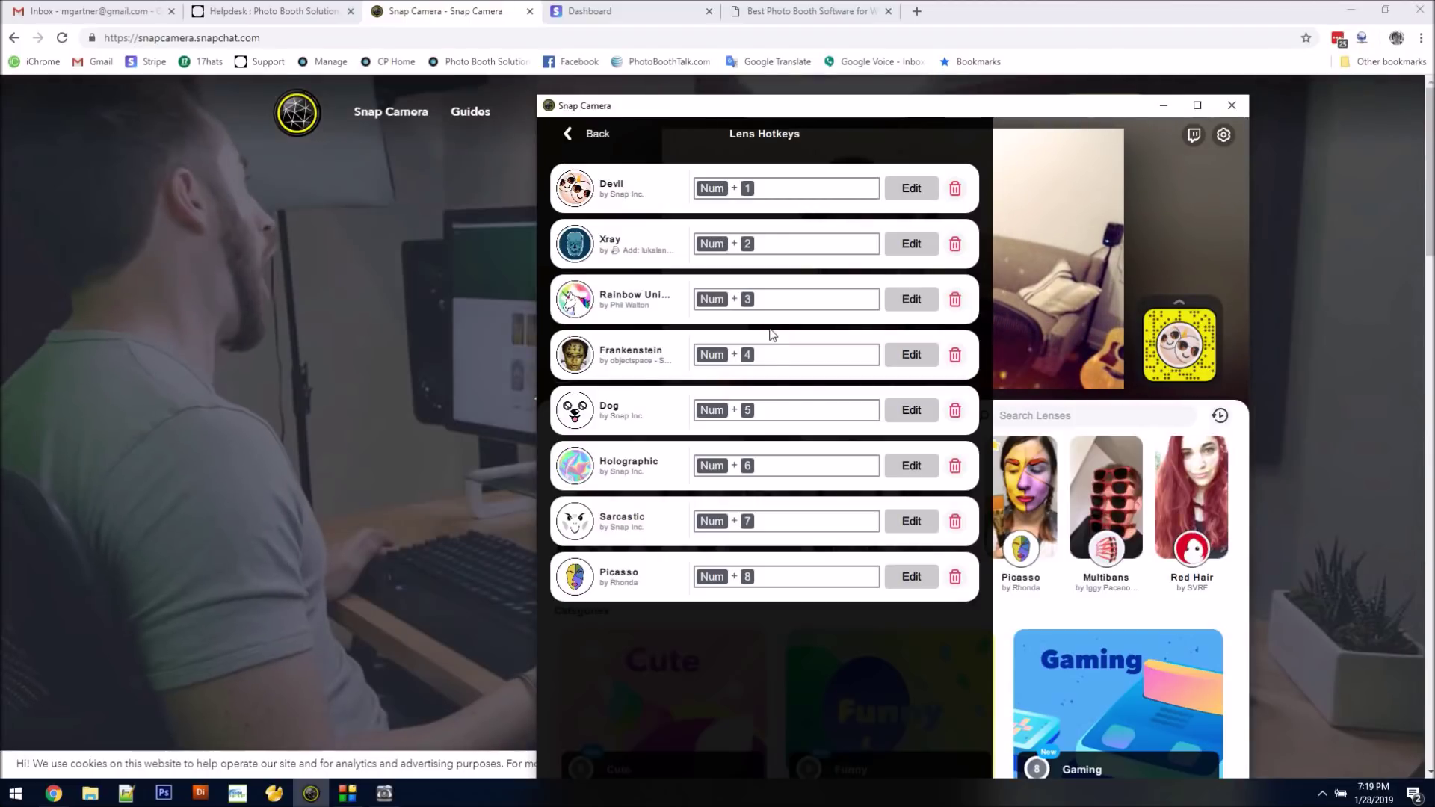
left_click(600, 133)
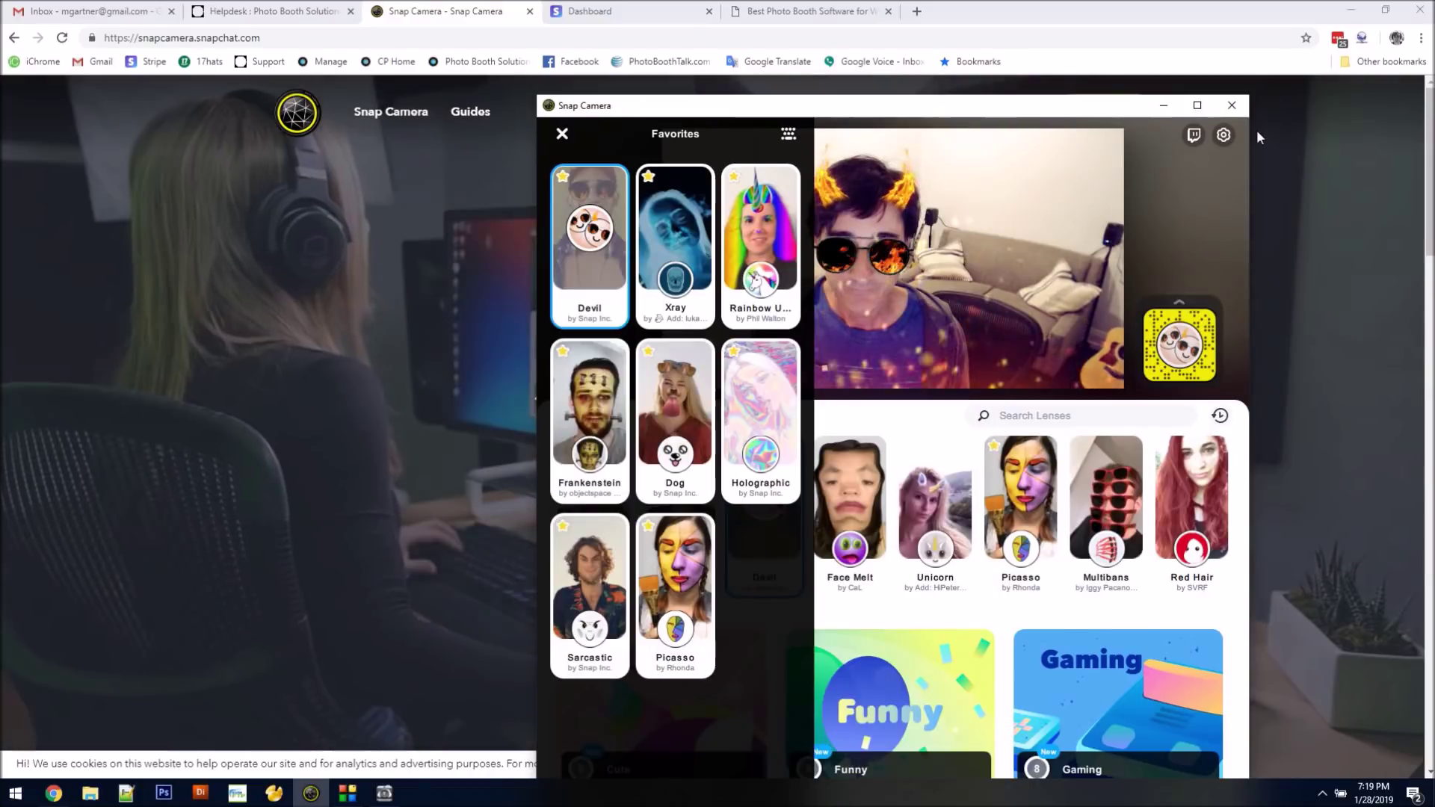
left_click(788, 133)
left_click(571, 136)
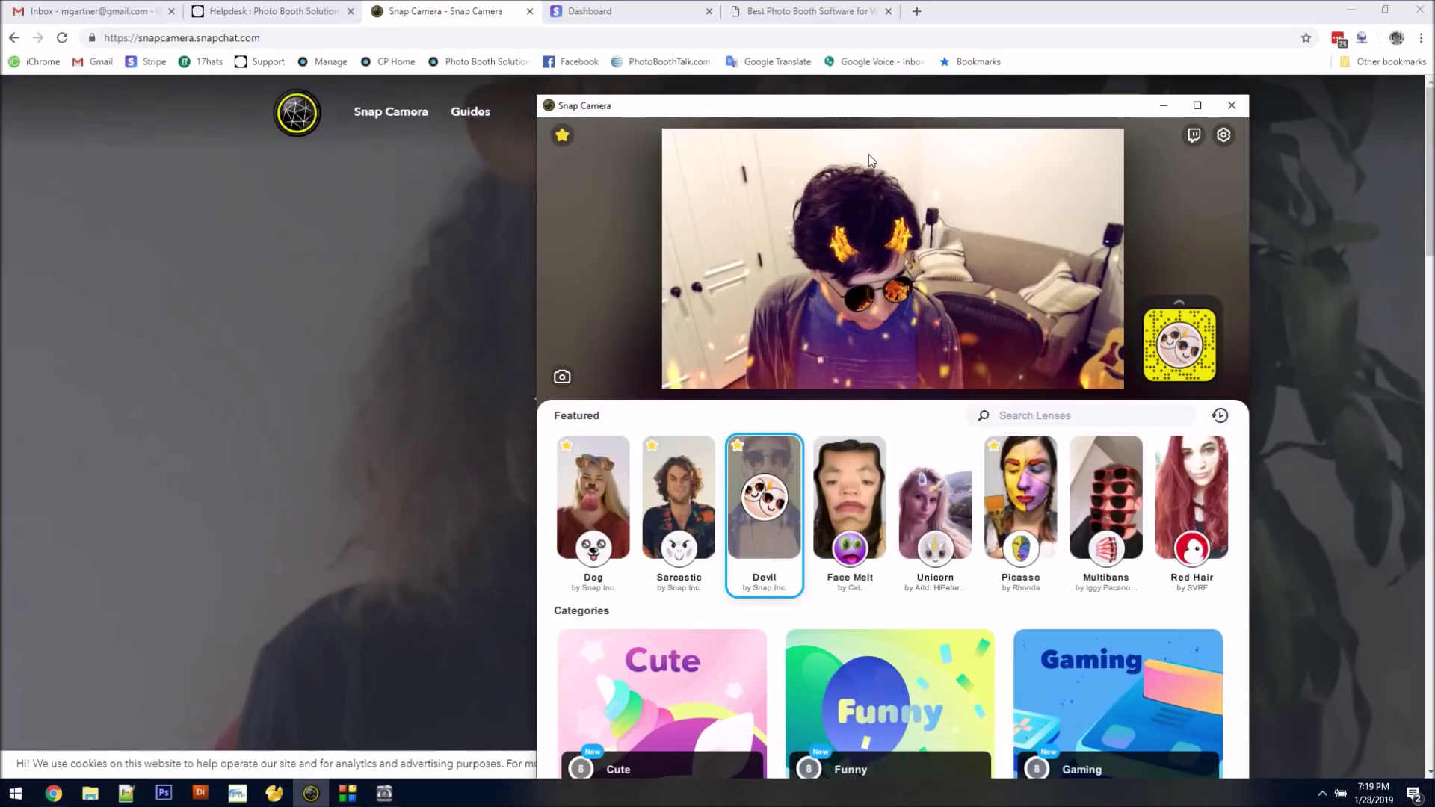
Test the numpad lens hotkeys, ending with the Devil lens applied again
key("KP_1")
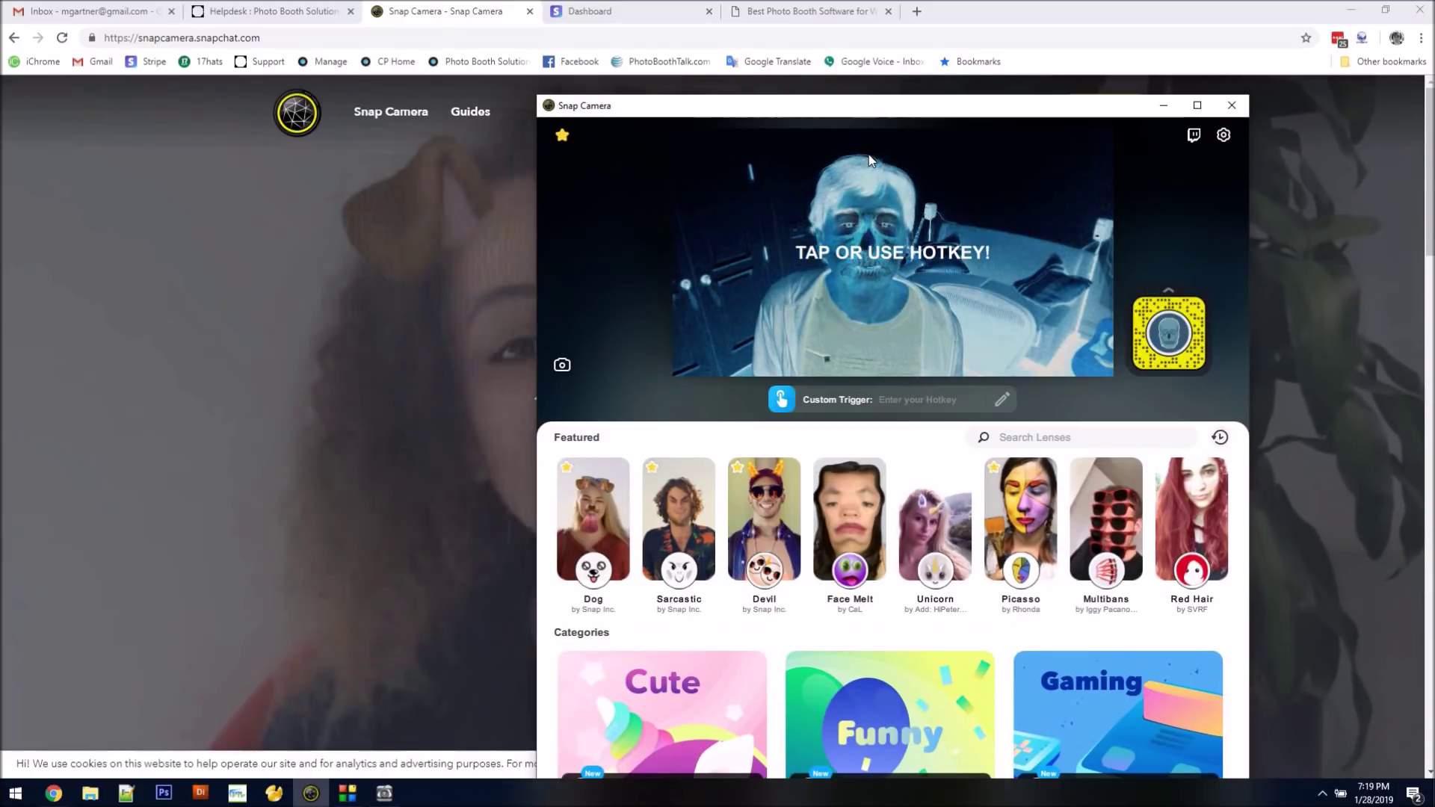
key("KP_2")
key("KP_2")
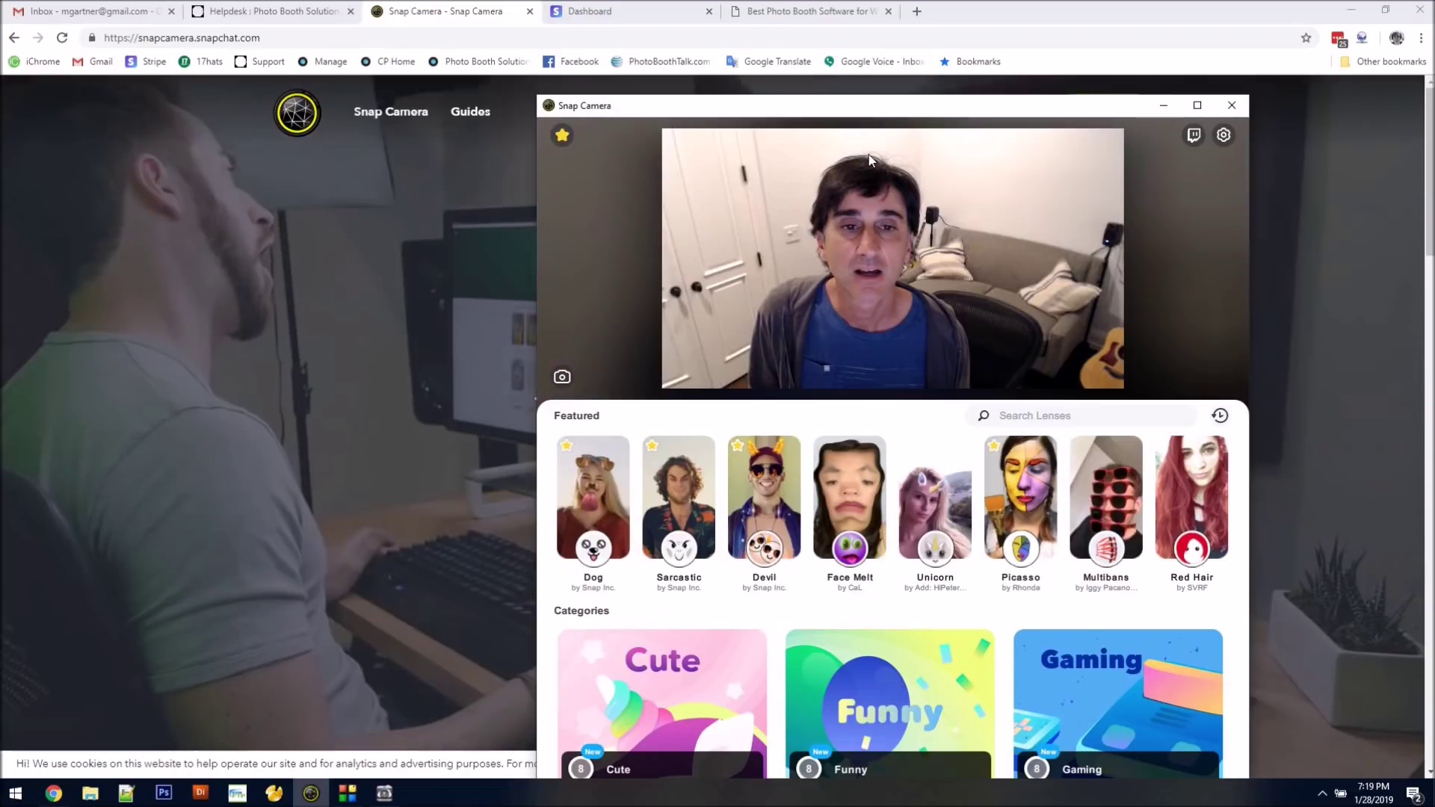
key("KP_3")
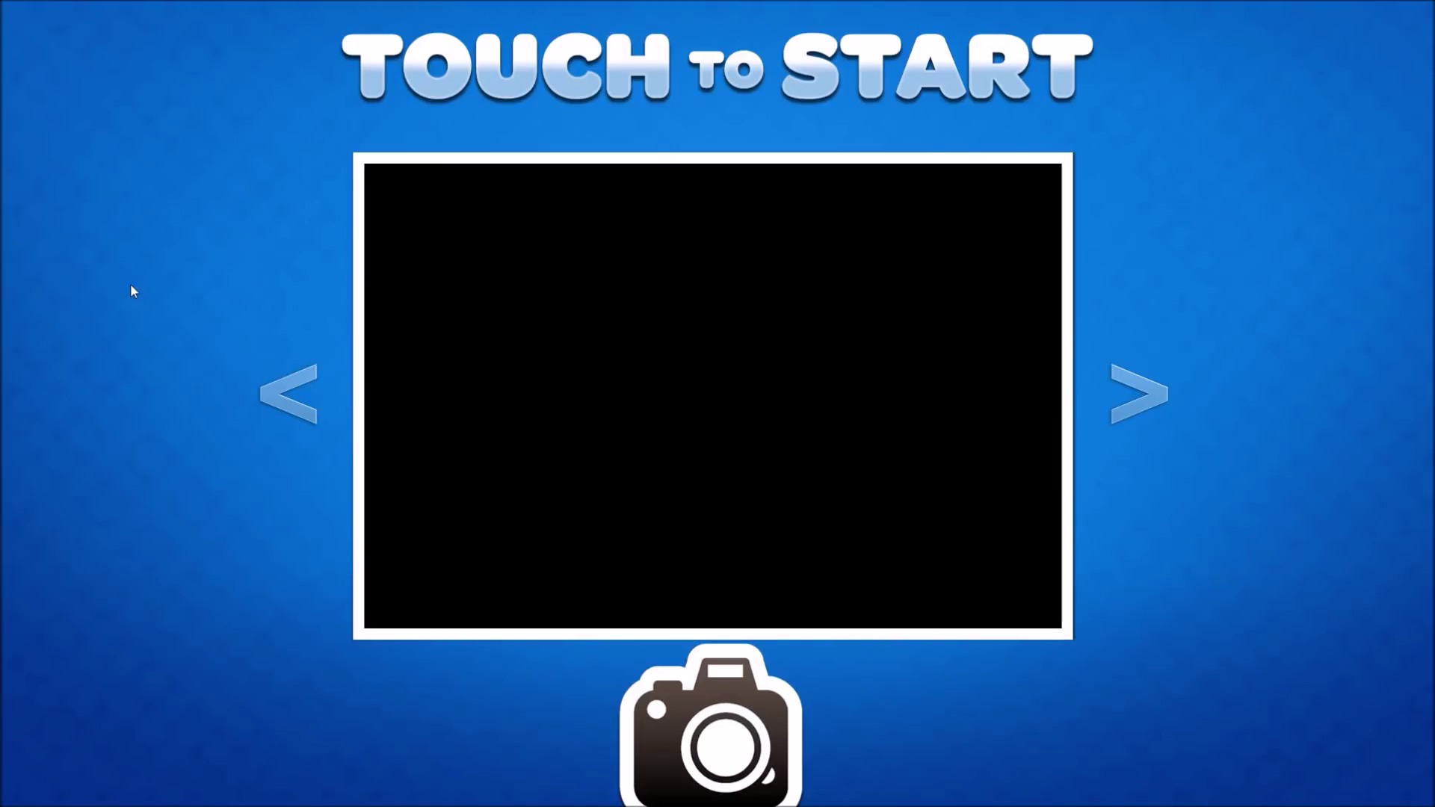
Review Social Booth's Snapchat Camera filter settings: eight filters with user cycling enabled
key("F1")
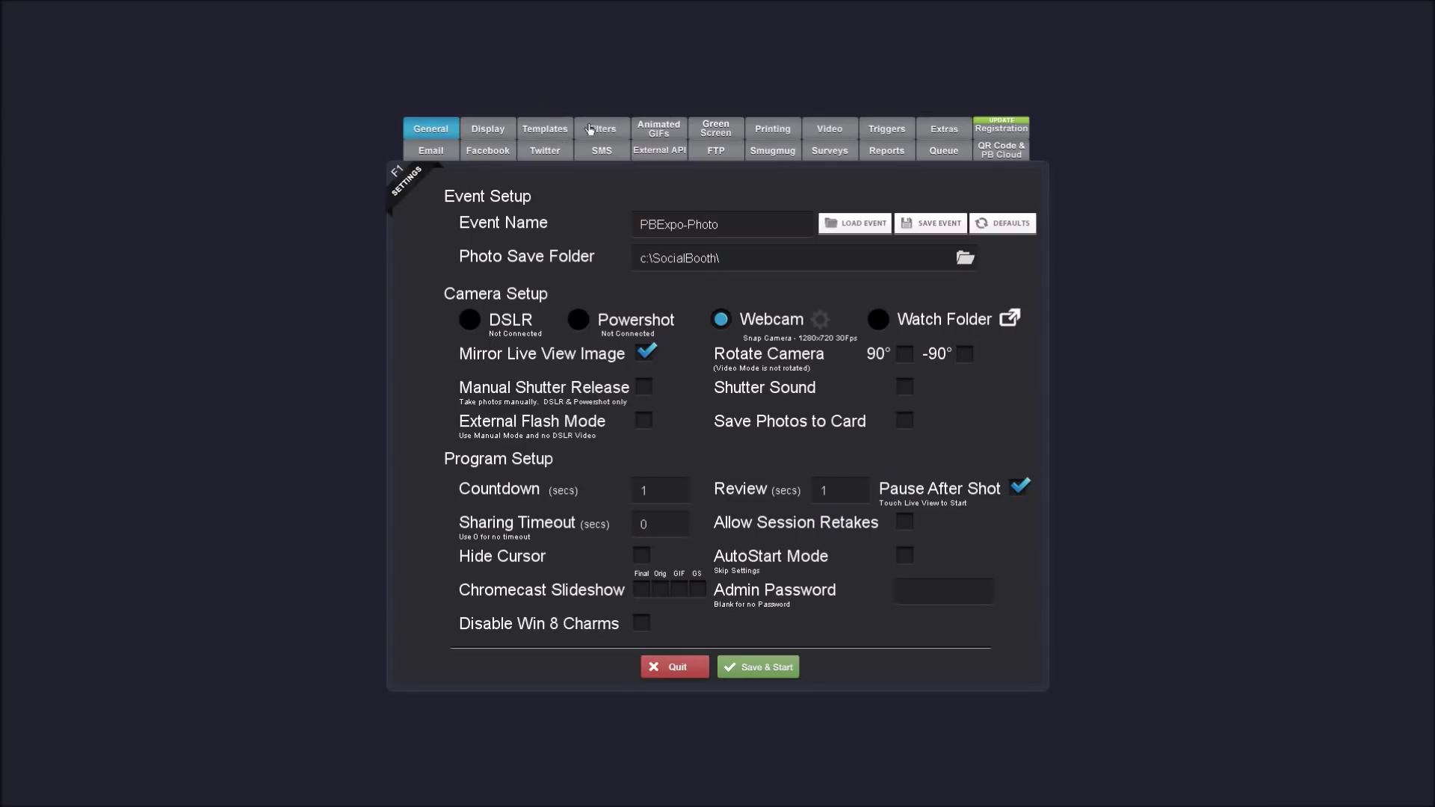
left_click(595, 130)
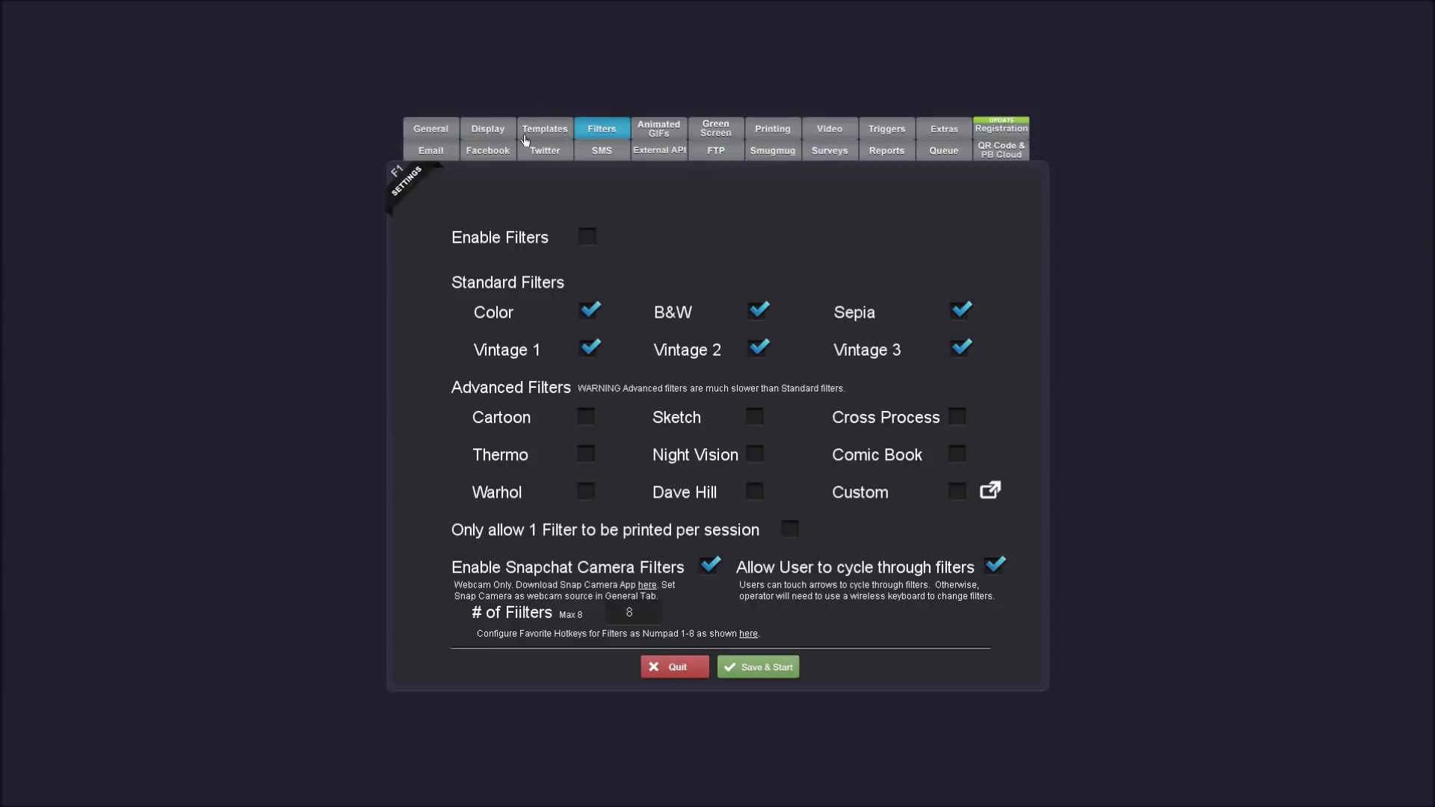
left_click(489, 130)
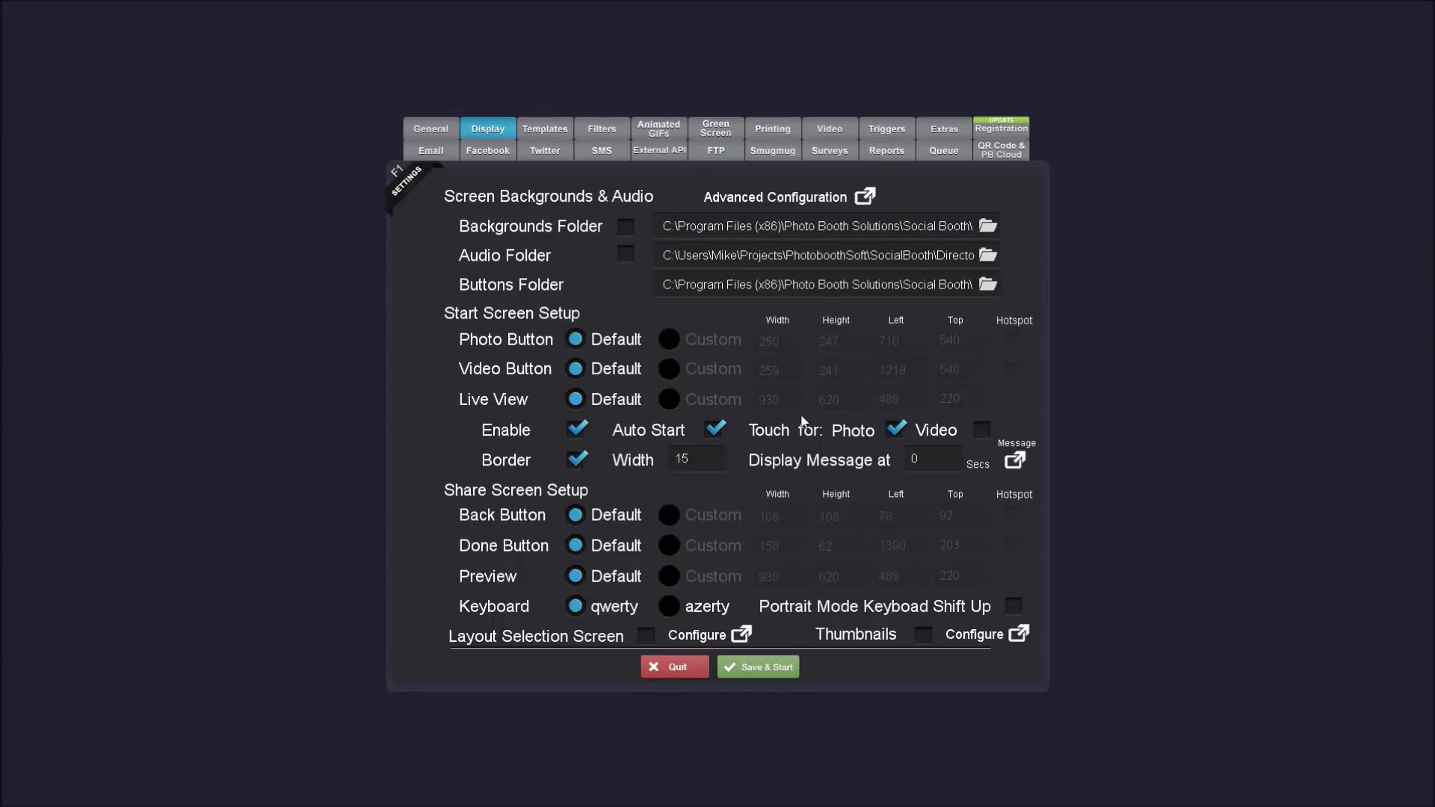
Return to the General settings page after reviewing the Live View display options
left_click(424, 136)
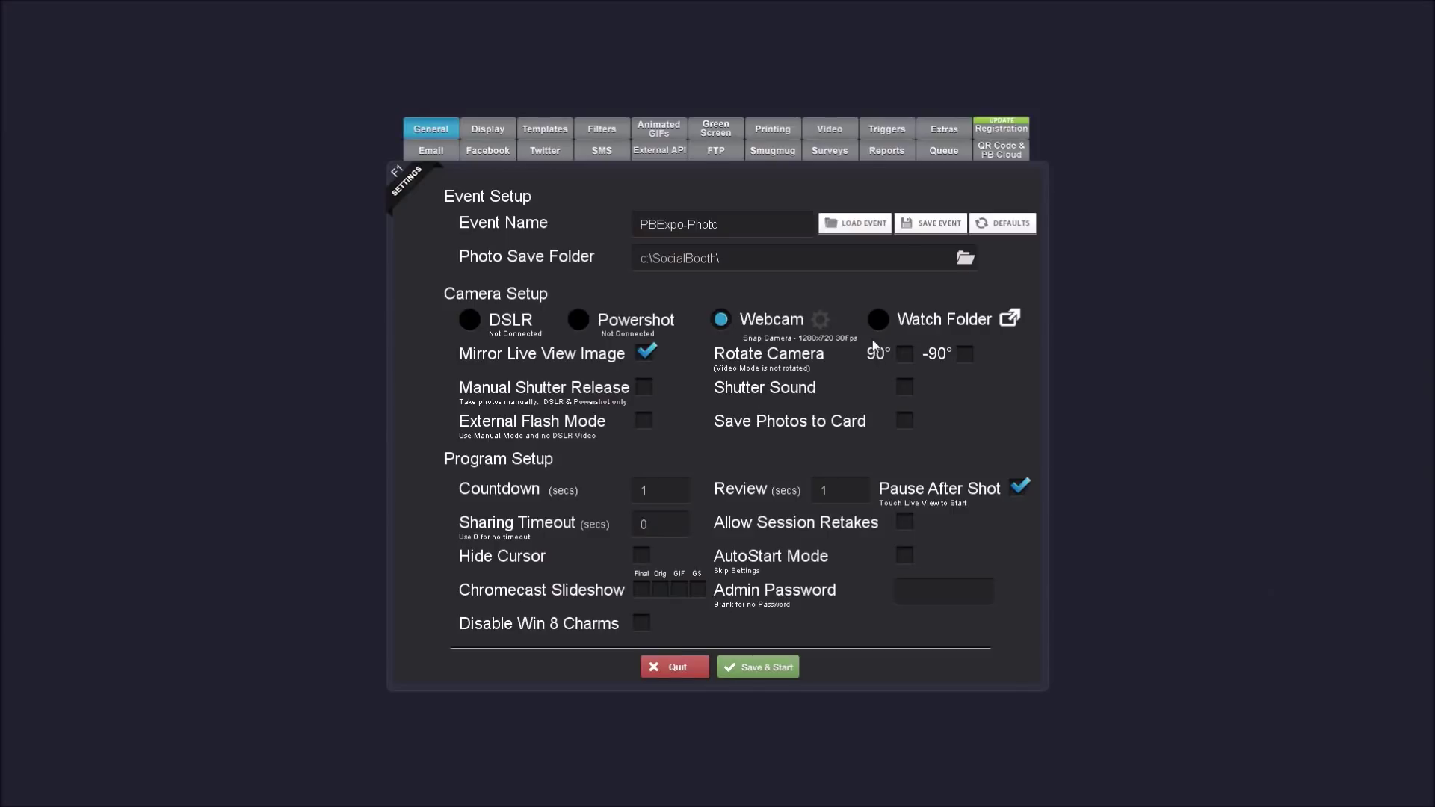
Choose Snap Camera from the Select Video Source list and confirm it as the webcam
left_click(820, 319)
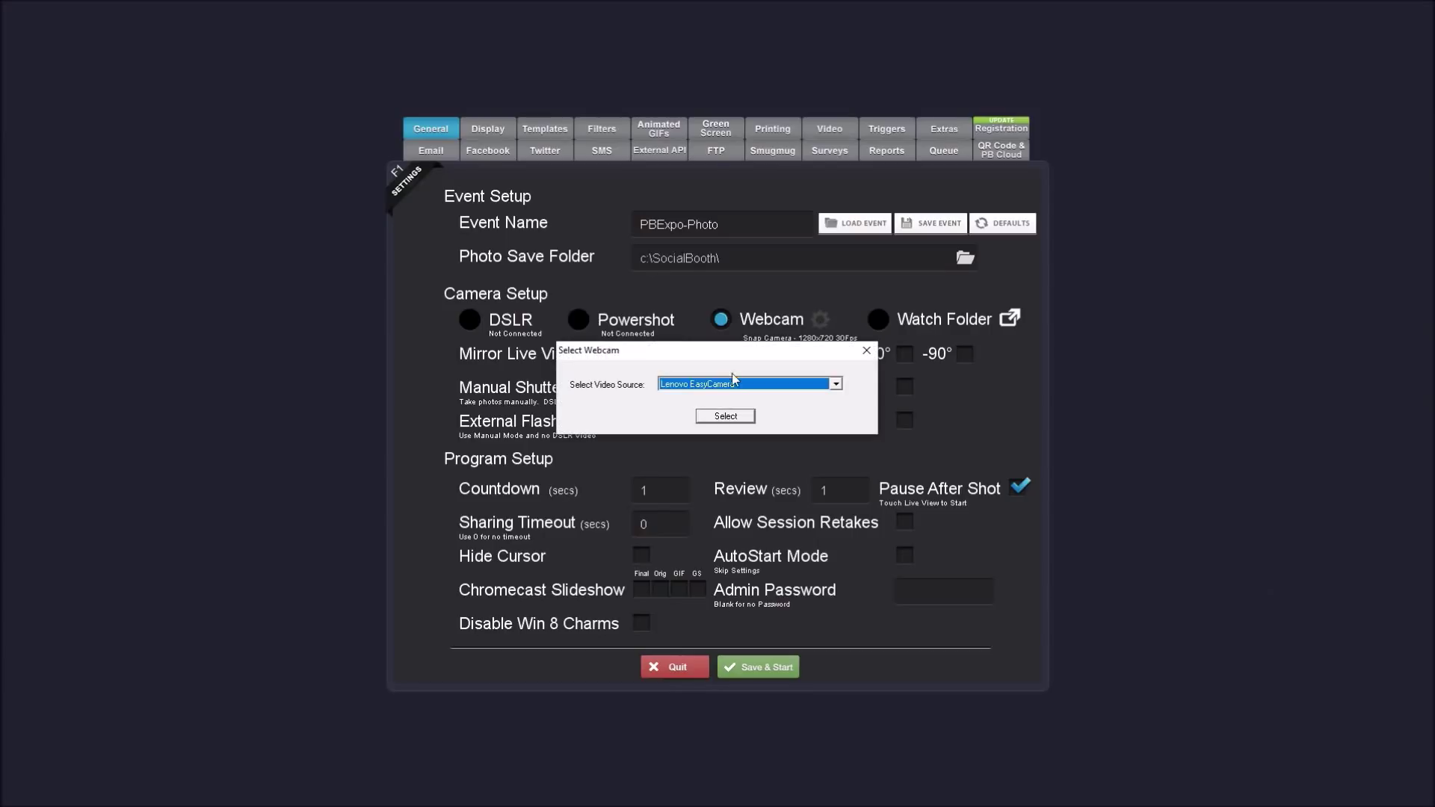
left_click(697, 387)
left_click(784, 408)
left_click(745, 414)
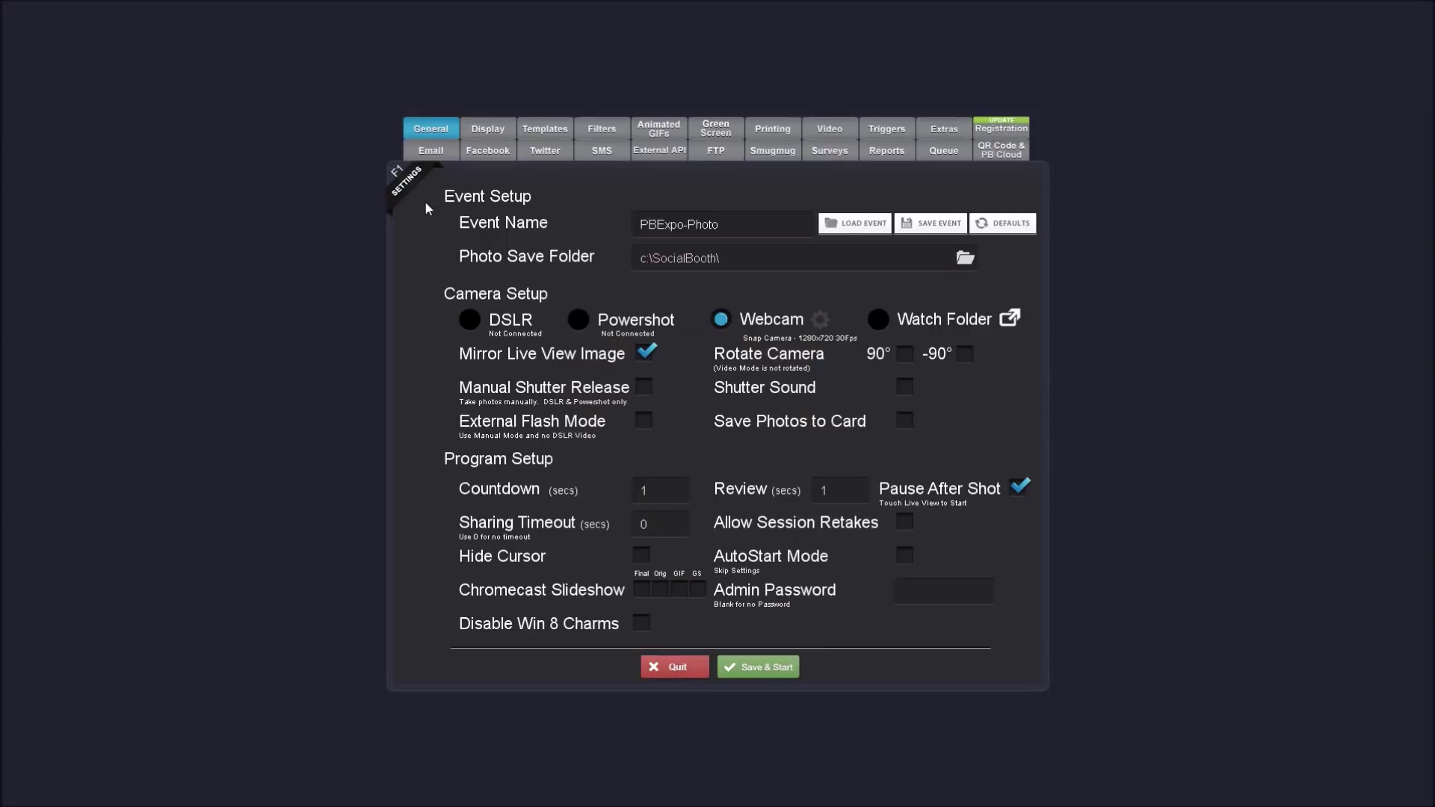